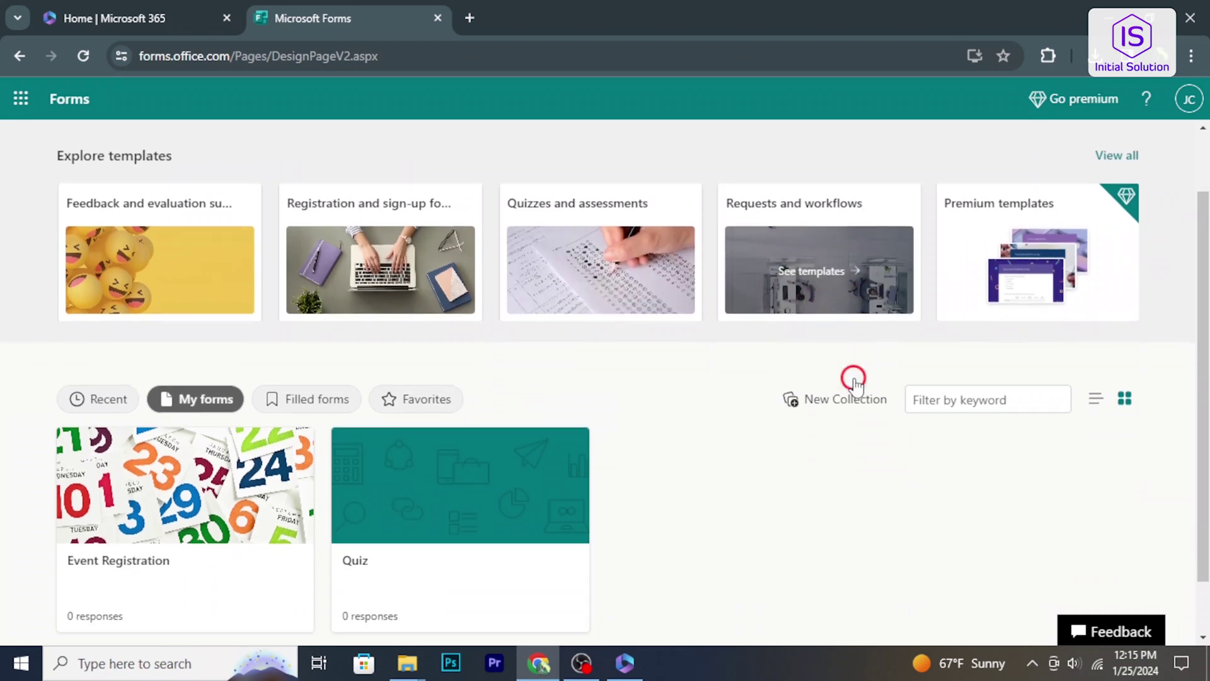
Step: Browse My forms in list and tile views, then open the Event Registration form for editing
{"action": "left_click", "coordinate": [950, 388]}
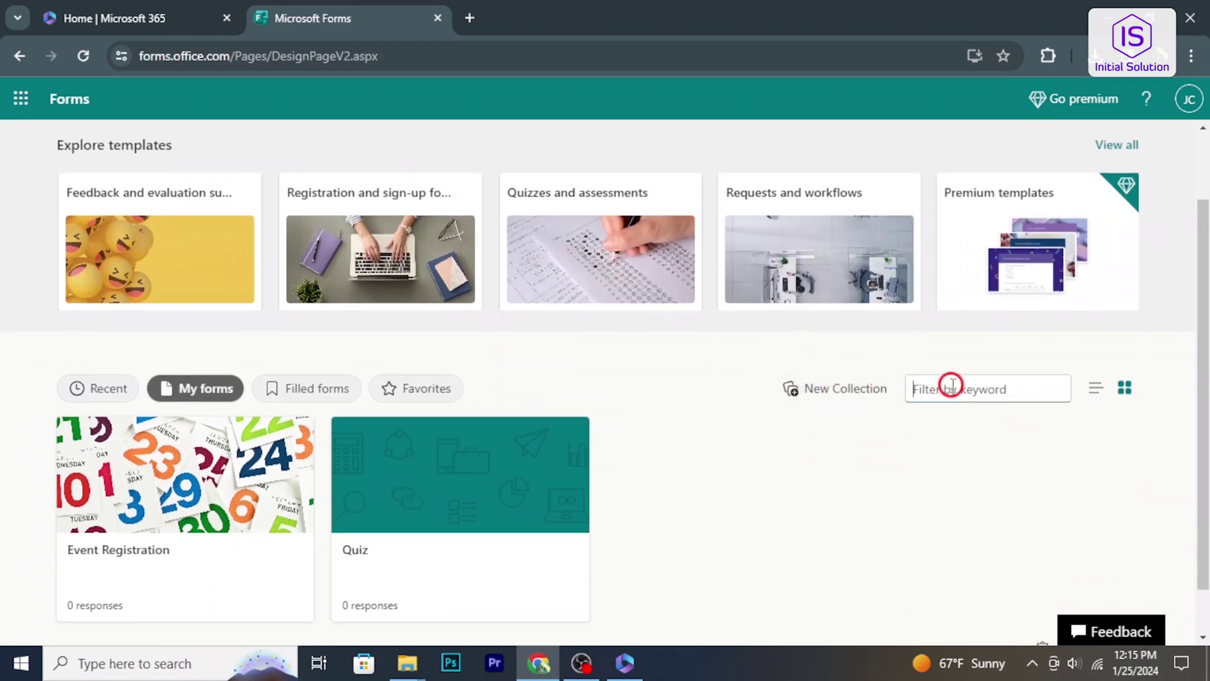
{"action": "left_click", "coordinate": [1097, 389]}
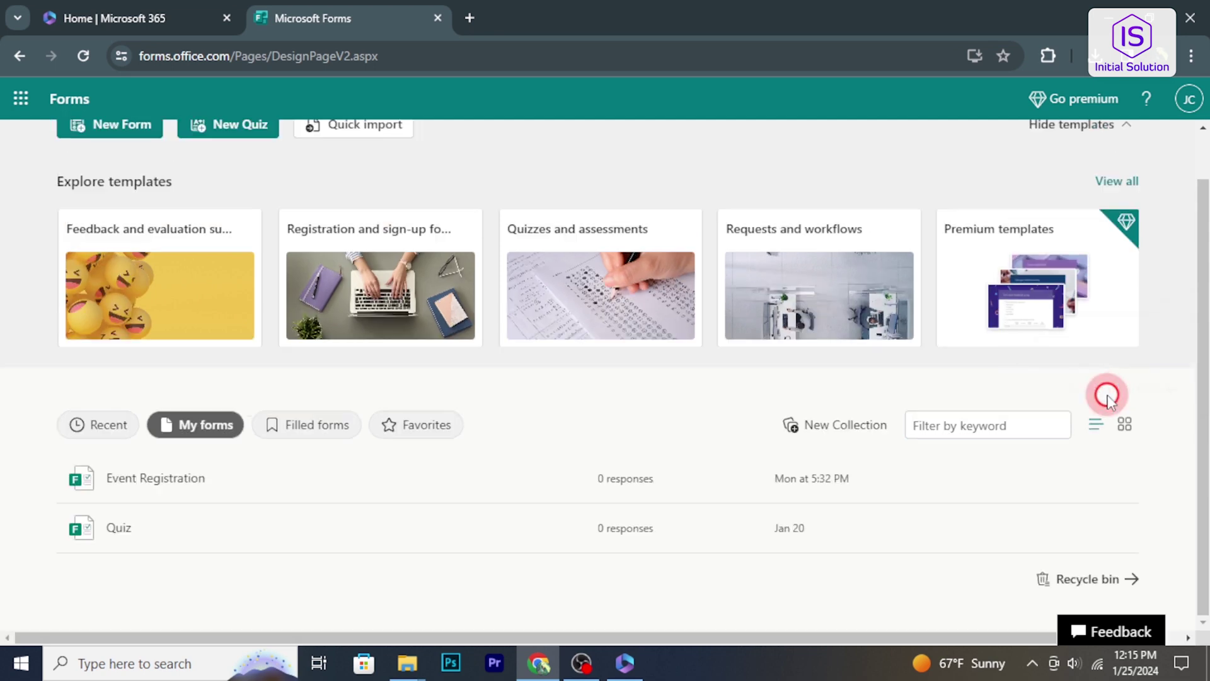
{"action": "left_click", "coordinate": [1123, 423]}
{"action": "scroll", "coordinate": [681, 387], "scroll_direction": "up", "scroll_amount": 3}
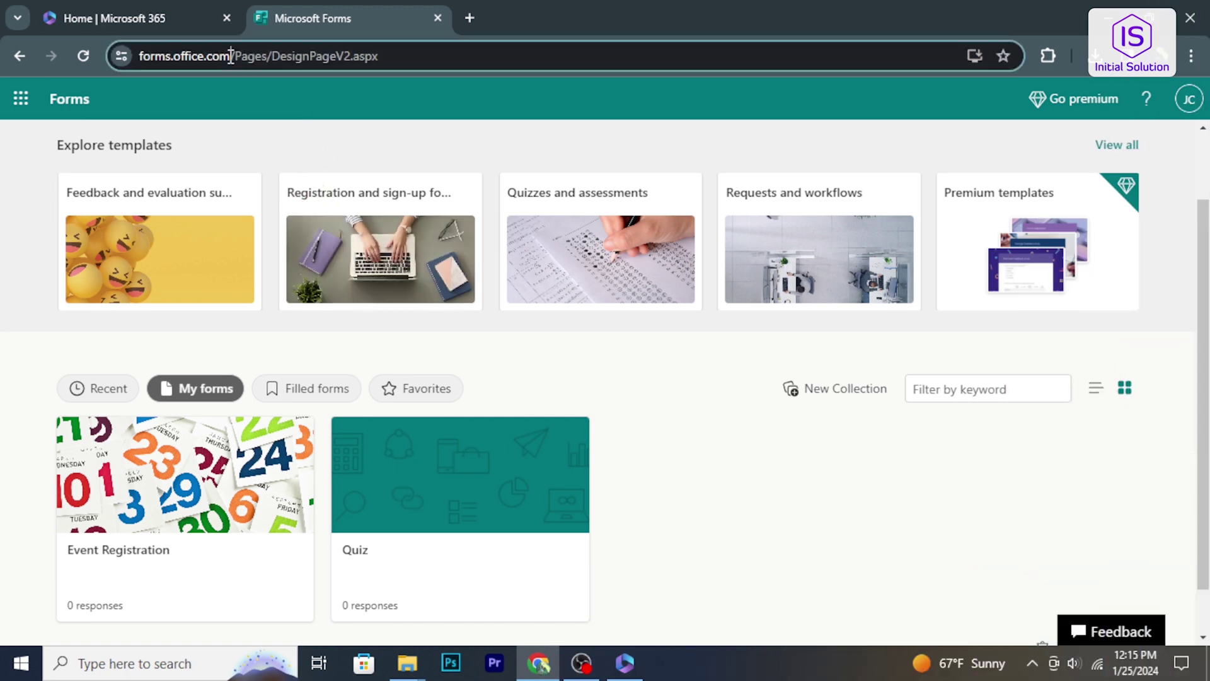
{"action": "left_click_drag", "start_coordinate": [231, 56], "coordinate": [132, 56]}
{"action": "left_click", "coordinate": [294, 151]}
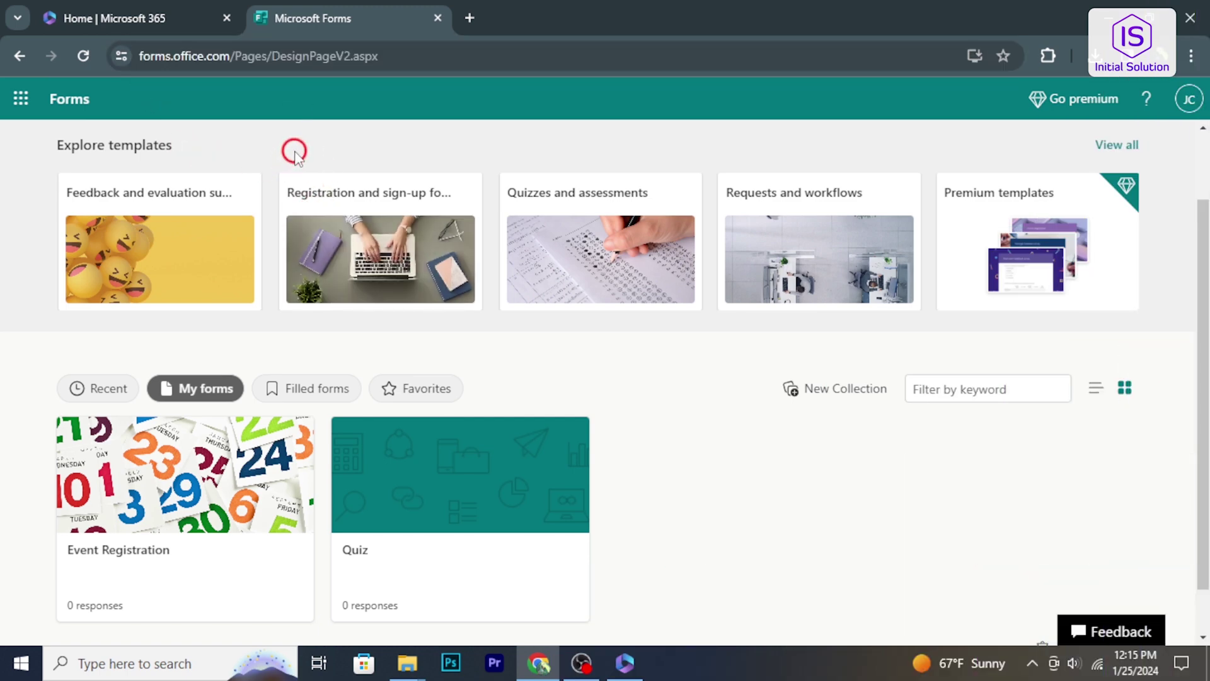
{"action": "scroll", "coordinate": [338, 159], "scroll_direction": "up", "scroll_amount": 2}
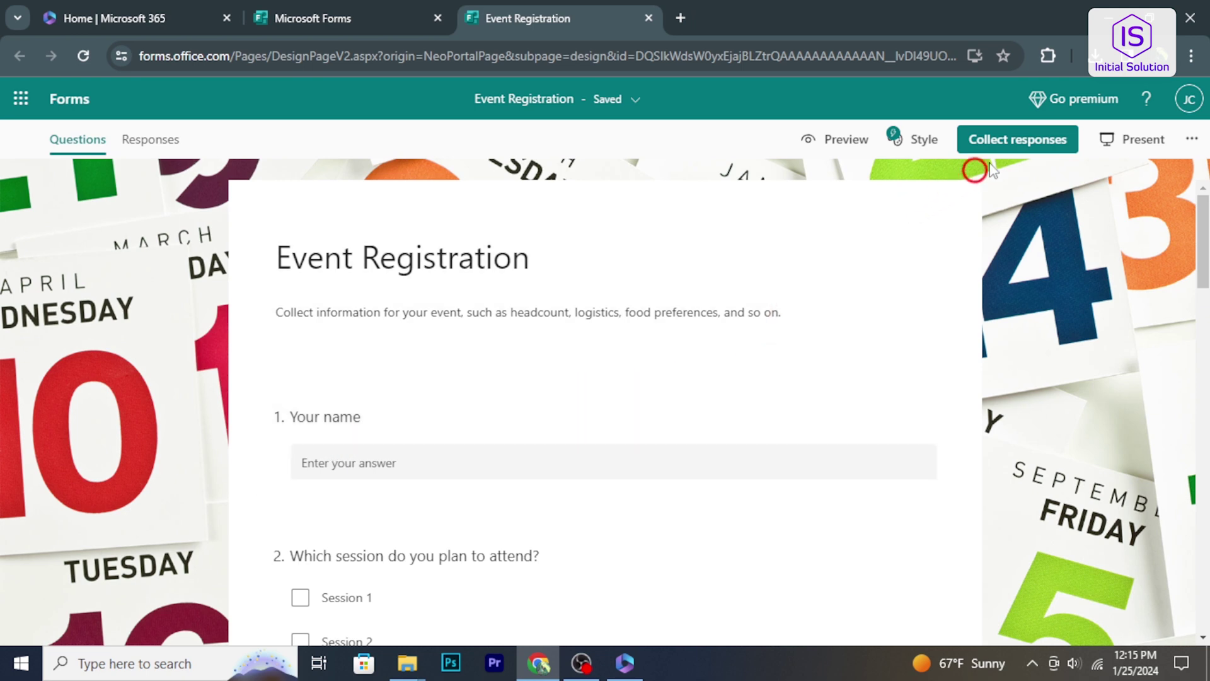
Step: Show Event Registration's Collect responses options, enter the Invitation To: field, then view the embed code
{"action": "left_click", "coordinate": [1018, 142]}
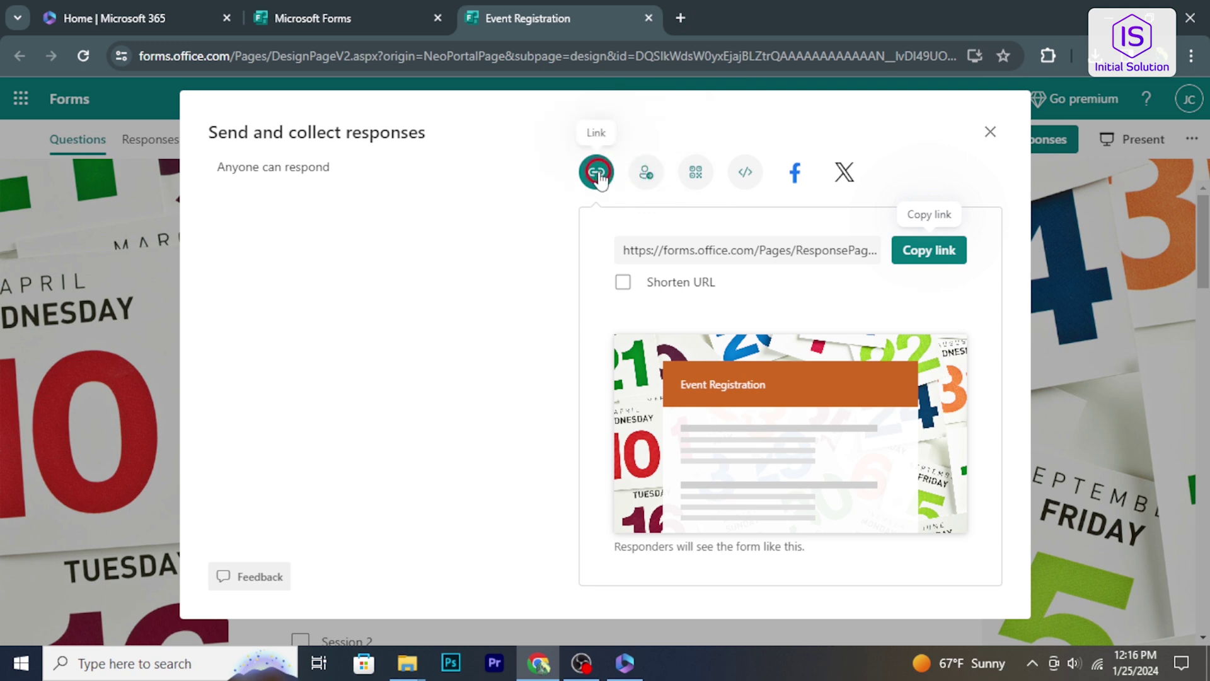
{"action": "left_click", "coordinate": [646, 172]}
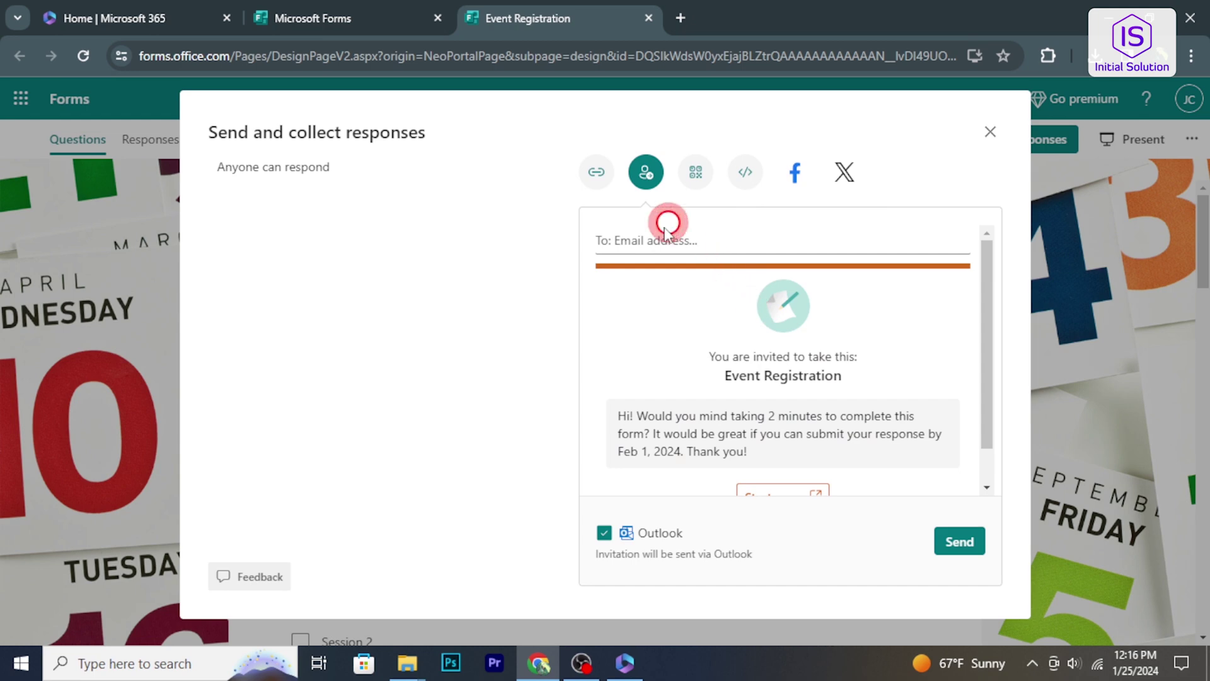
{"action": "left_click", "coordinate": [652, 241]}
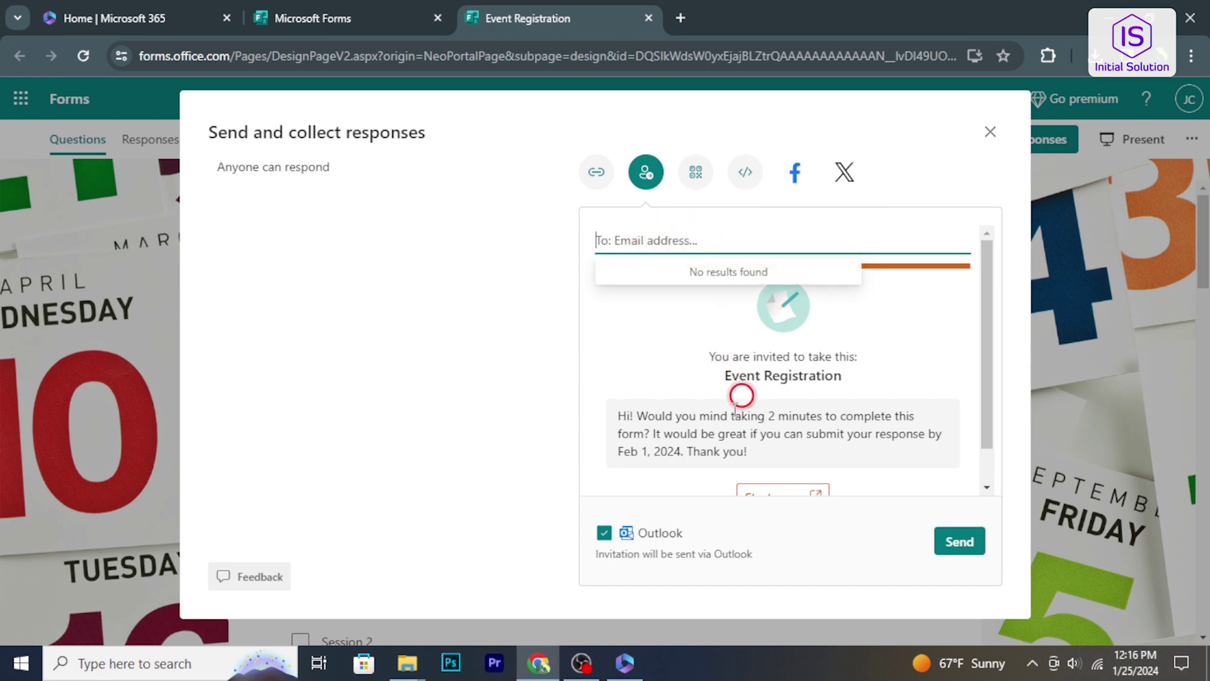
{"action": "scroll", "coordinate": [733, 407], "scroll_direction": "down", "scroll_amount": 1}
{"action": "scroll", "coordinate": [728, 429], "scroll_direction": "up", "scroll_amount": 1}
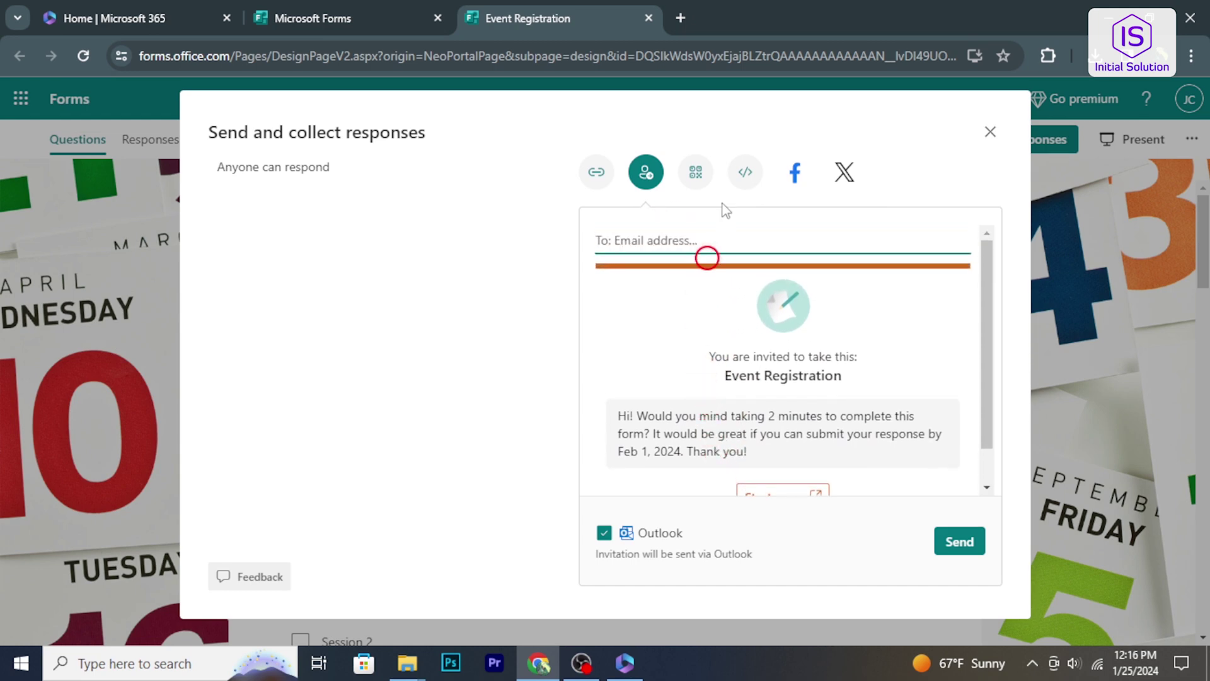
{"action": "left_click", "coordinate": [745, 173]}
Step: Copy the embed code, then turn on Shorten URL and copy the shortened share link
{"action": "left_click", "coordinate": [950, 338]}
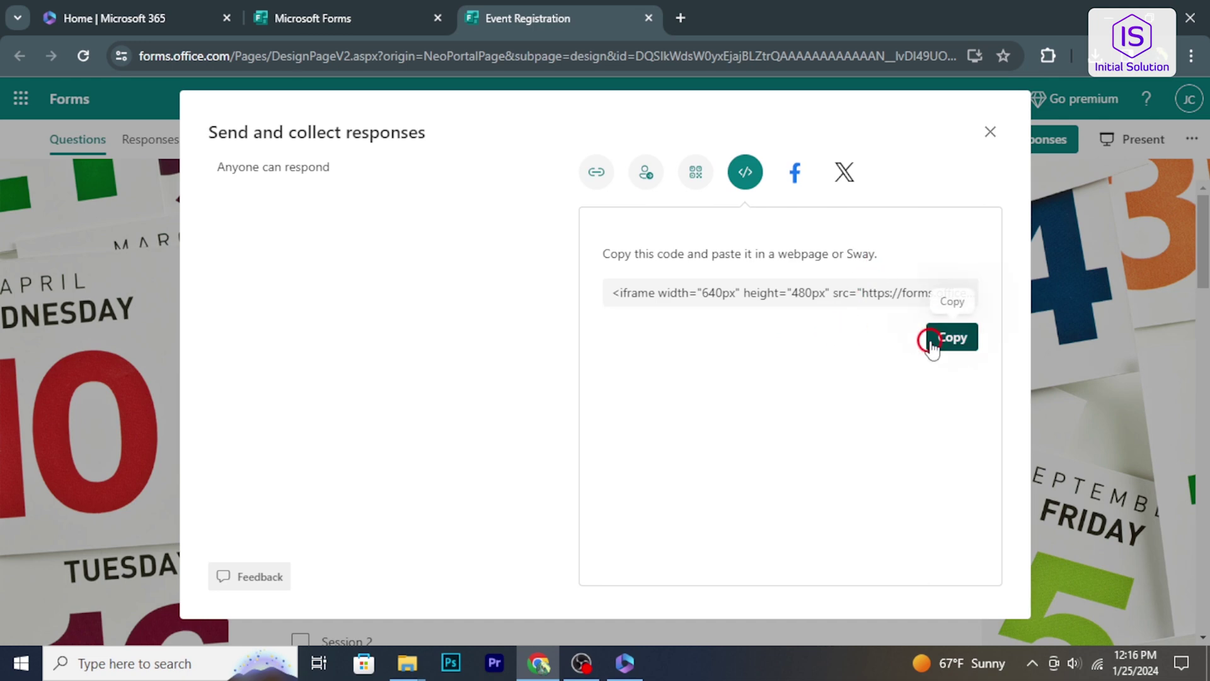
{"action": "left_click", "coordinate": [595, 173]}
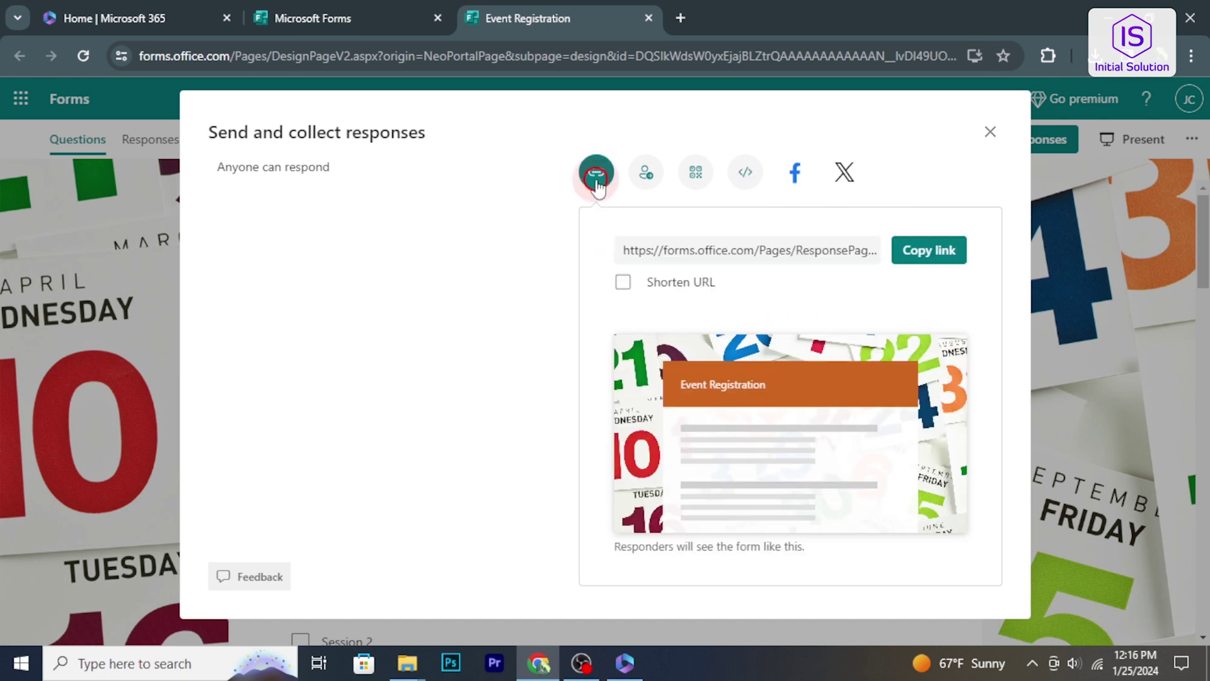
{"action": "left_click", "coordinate": [810, 252]}
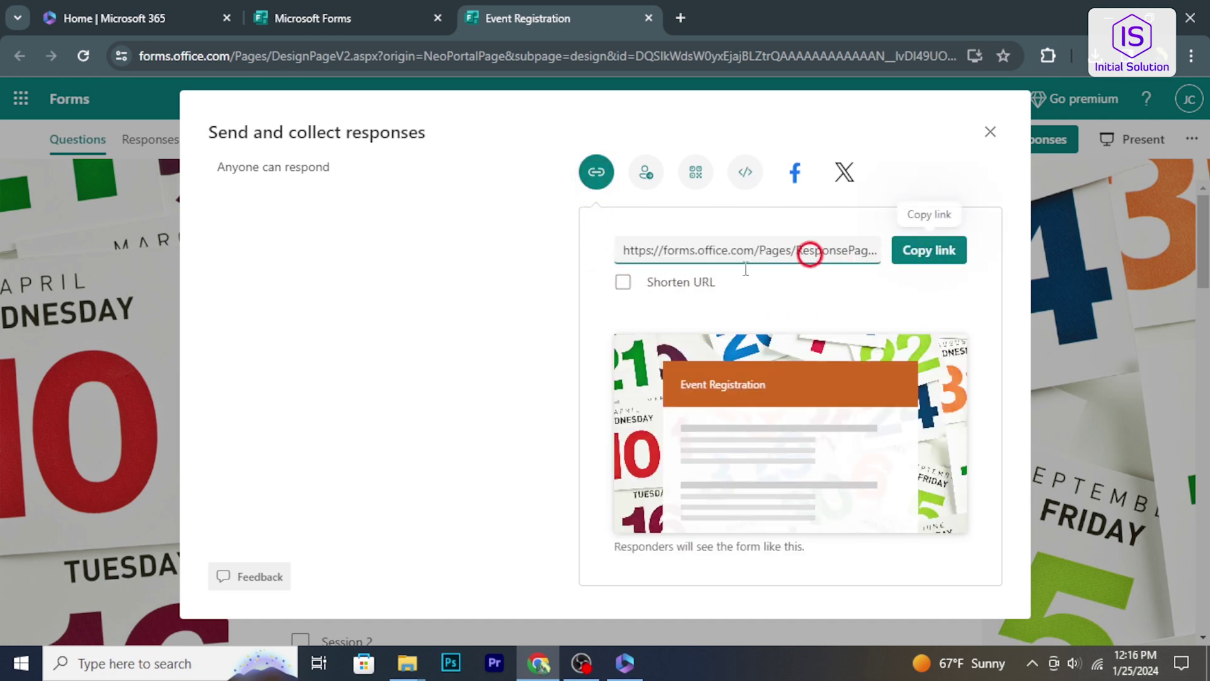
{"action": "left_click", "coordinate": [623, 281]}
{"action": "left_click", "coordinate": [928, 251]}
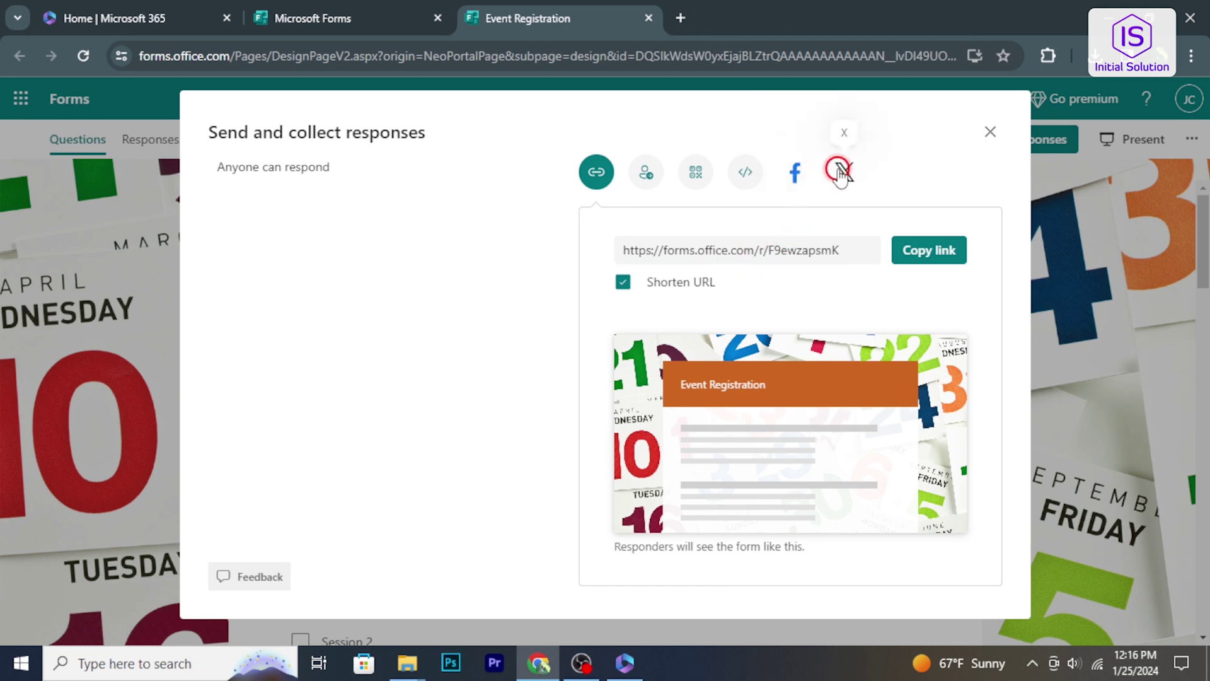
Step: Copy the Event Registration embed code from the Embed view, then return to the Invitation option
{"action": "left_click", "coordinate": [745, 174]}
{"action": "left_click", "coordinate": [746, 174]}
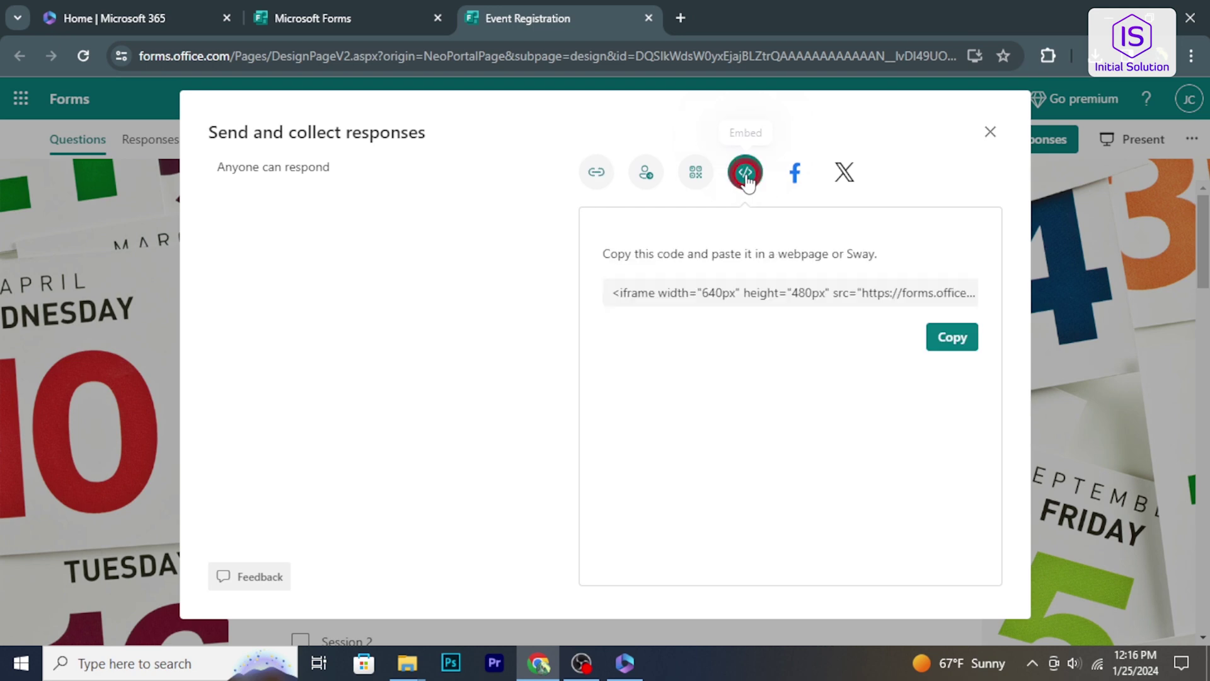
{"action": "left_click", "coordinate": [951, 337]}
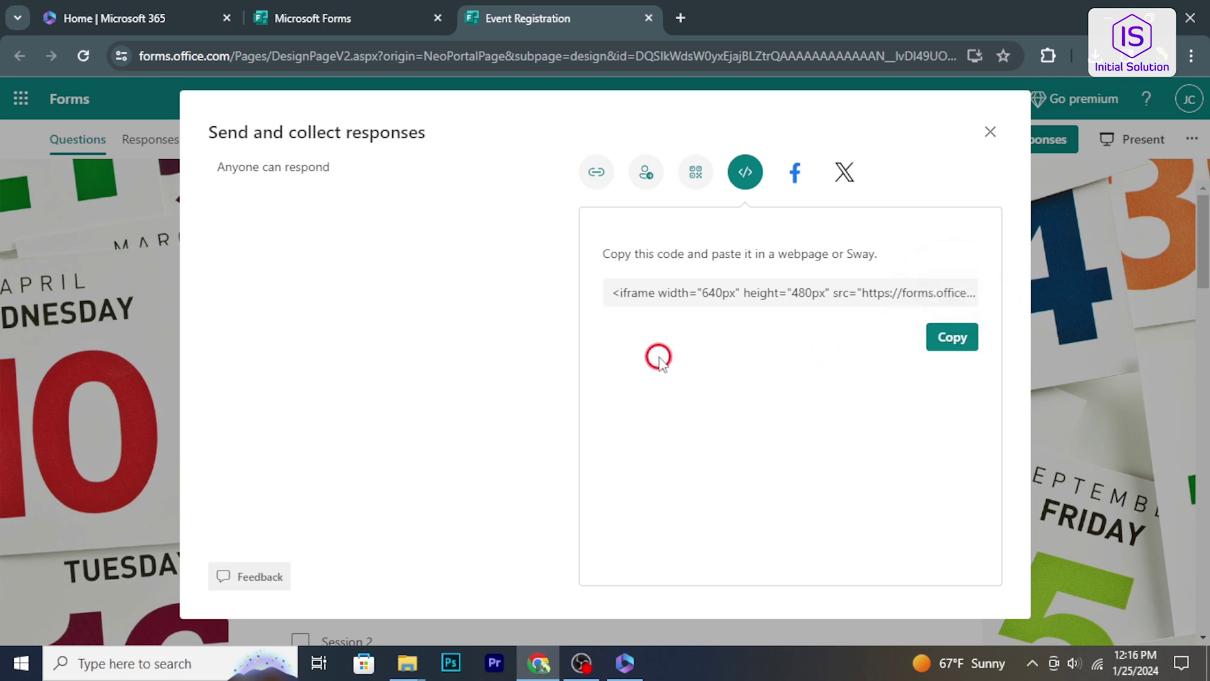
{"action": "left_click", "coordinate": [645, 172]}
Step: Display the Event Registration form's QR code, ready to download
{"action": "left_click", "coordinate": [694, 172]}
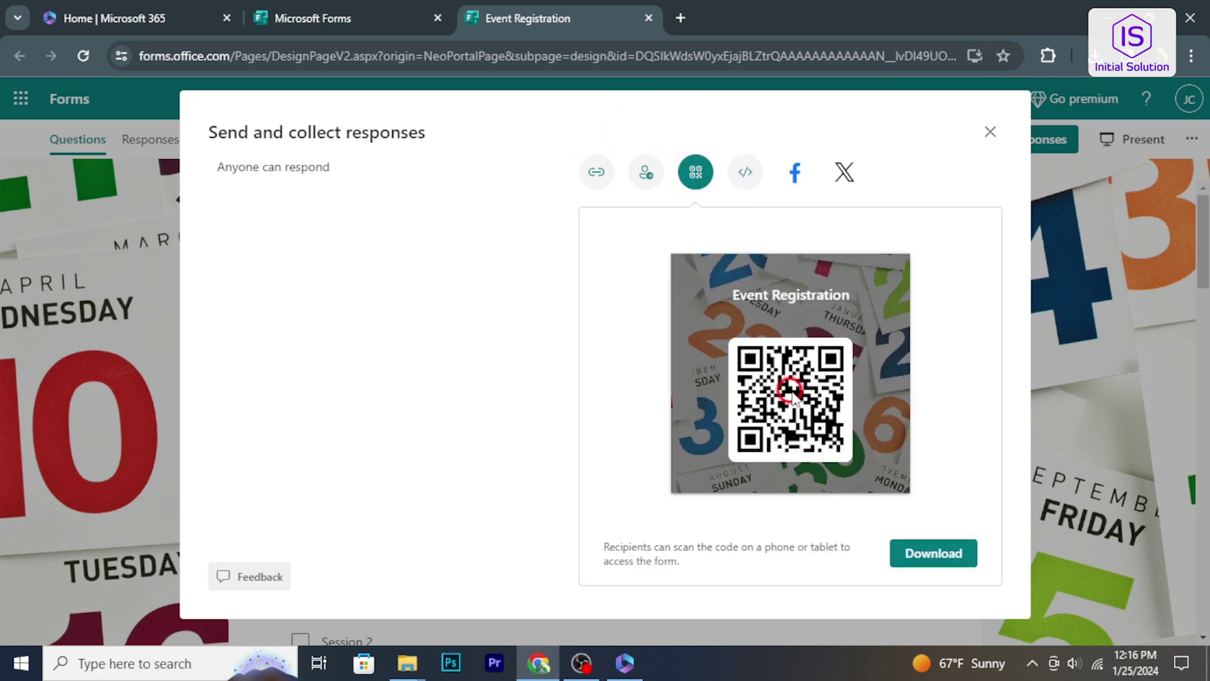